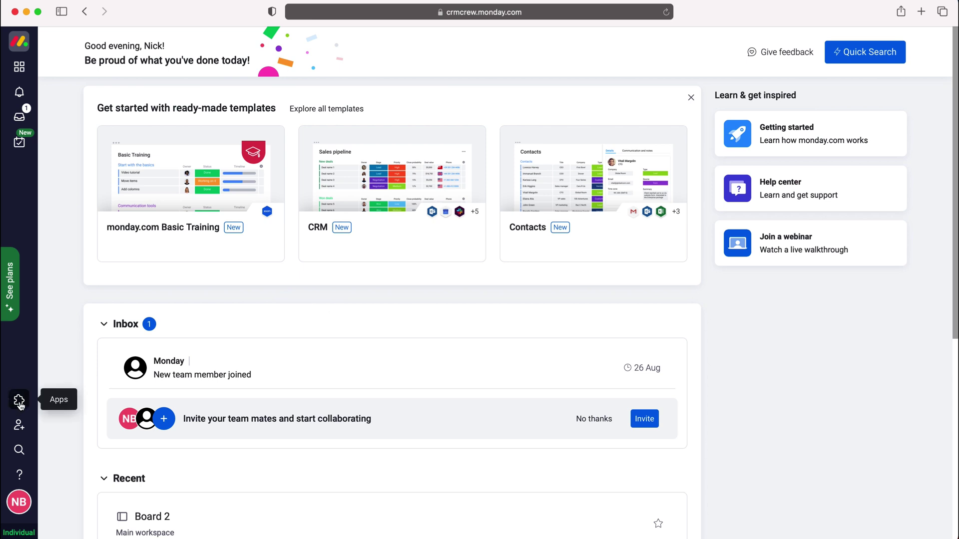
# - Search the apps marketplace for 'email' to list Gmail, Outlook, Mailchimp and Emails & Activities
pyautogui.click(19, 405)
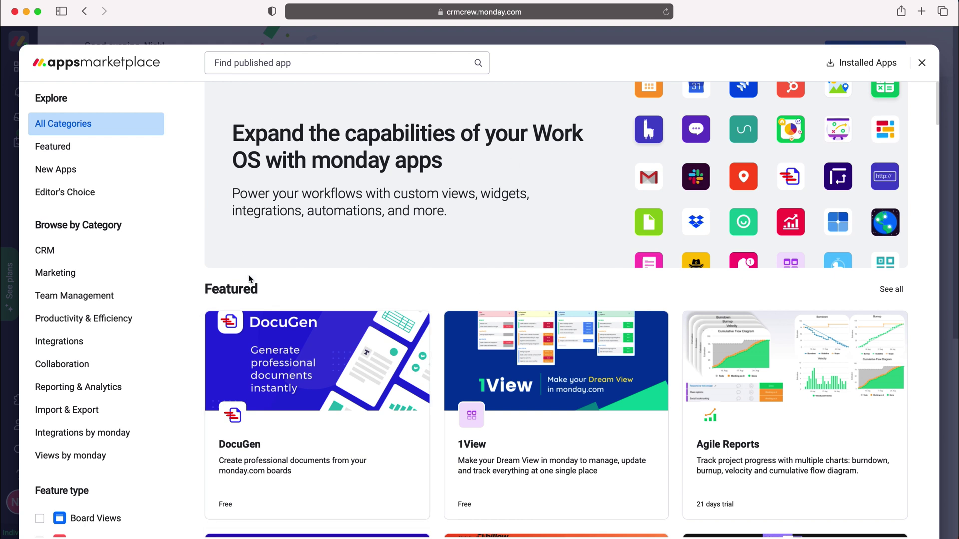
pyautogui.click(354, 62)
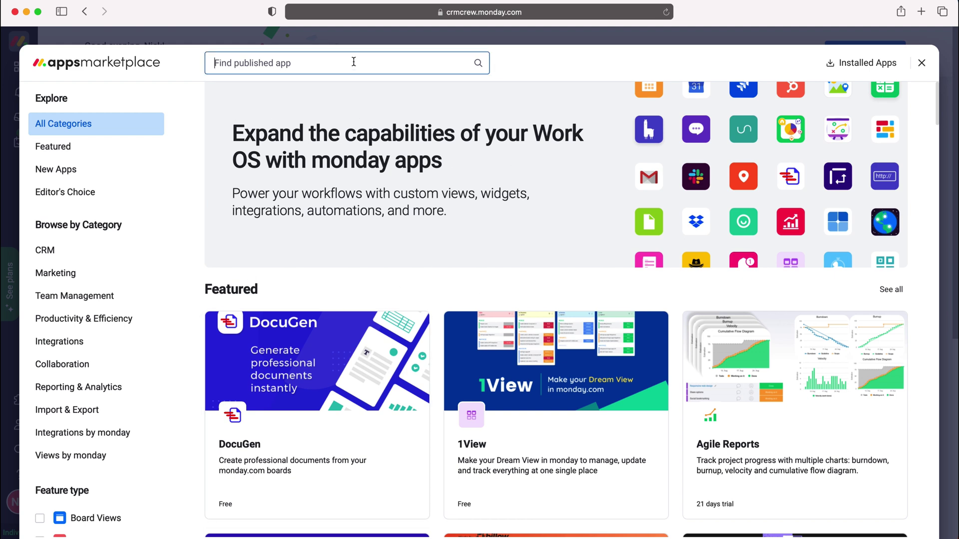
pyautogui.write('email')
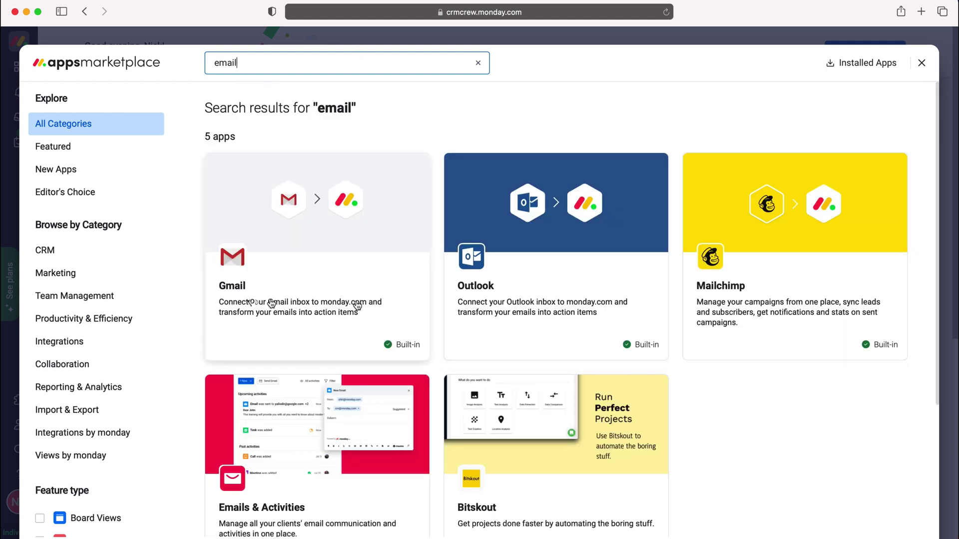
pyautogui.scroll(-3, 327, 282)
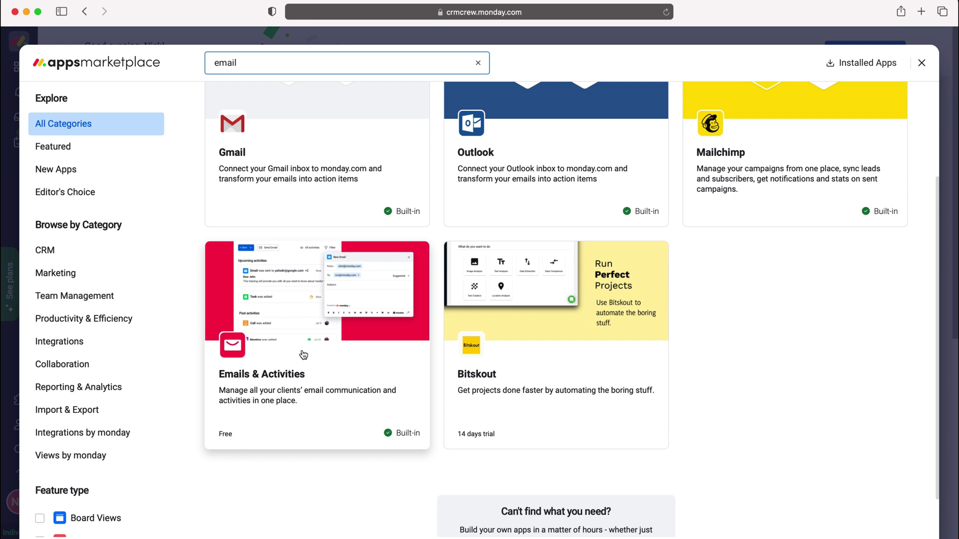
pyautogui.scroll(1, 316, 320)
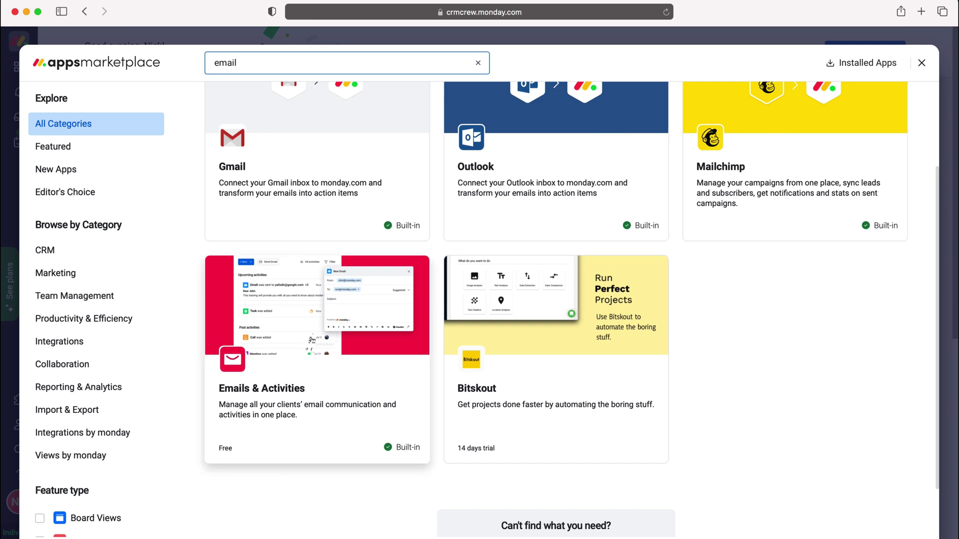
# - Use the Emails & Activities app, selecting its Item View feature, and proceed to placement
pyautogui.click(308, 341)
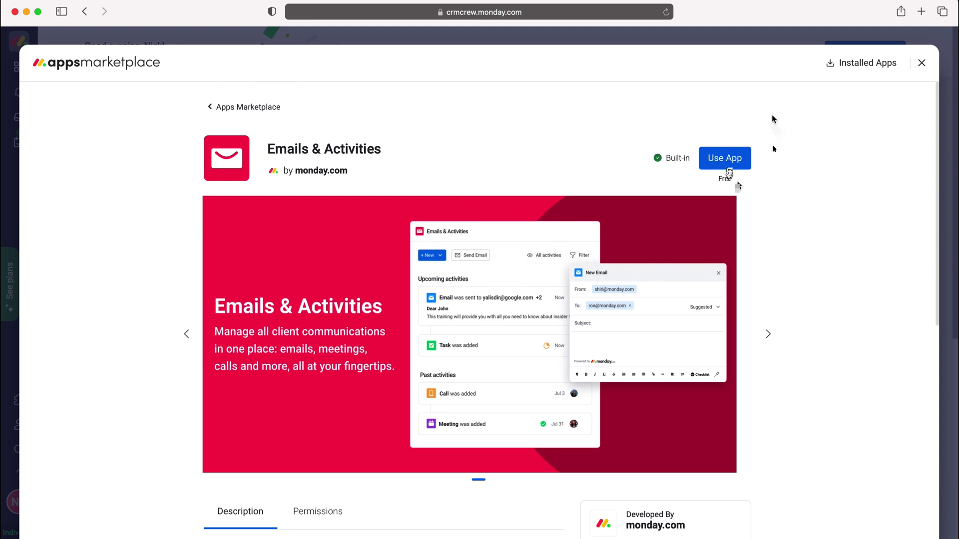
pyautogui.click(731, 161)
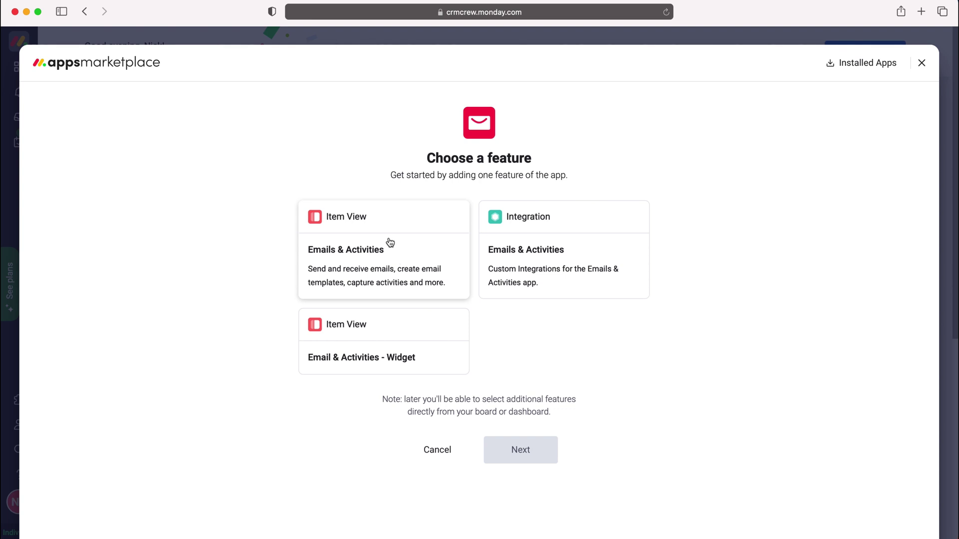
pyautogui.click(390, 243)
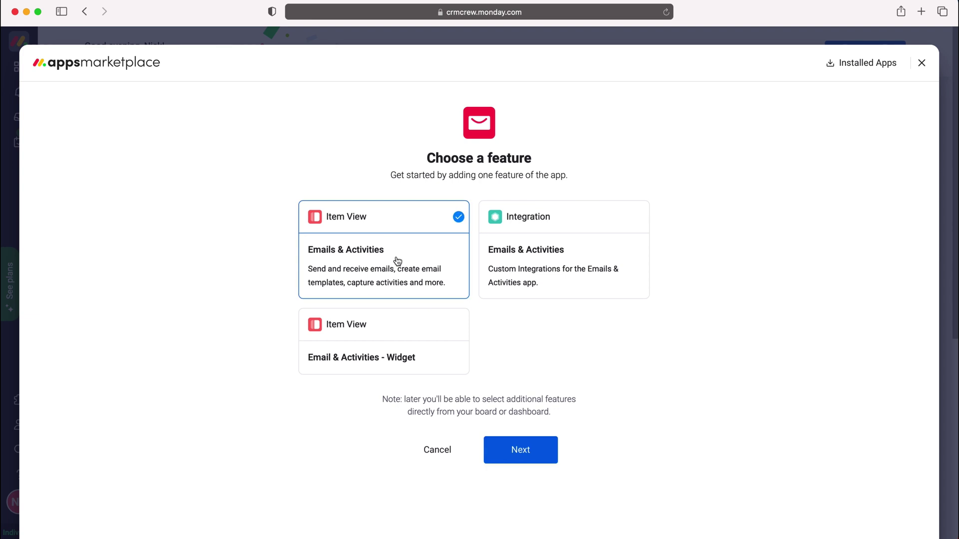
pyautogui.click(521, 453)
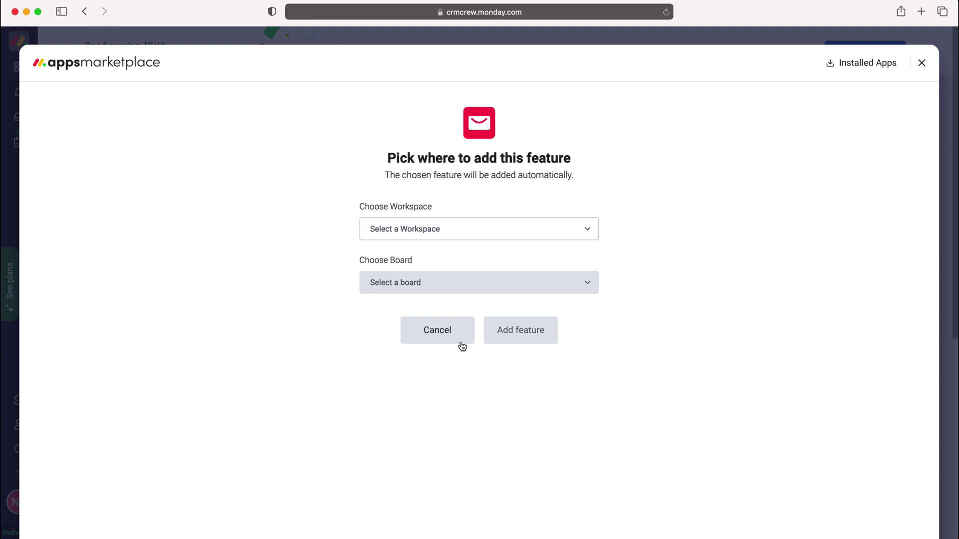
# - Pick Main workspace and the Start from scratch board, then add the Emails & Activities feature
pyautogui.click(440, 231)
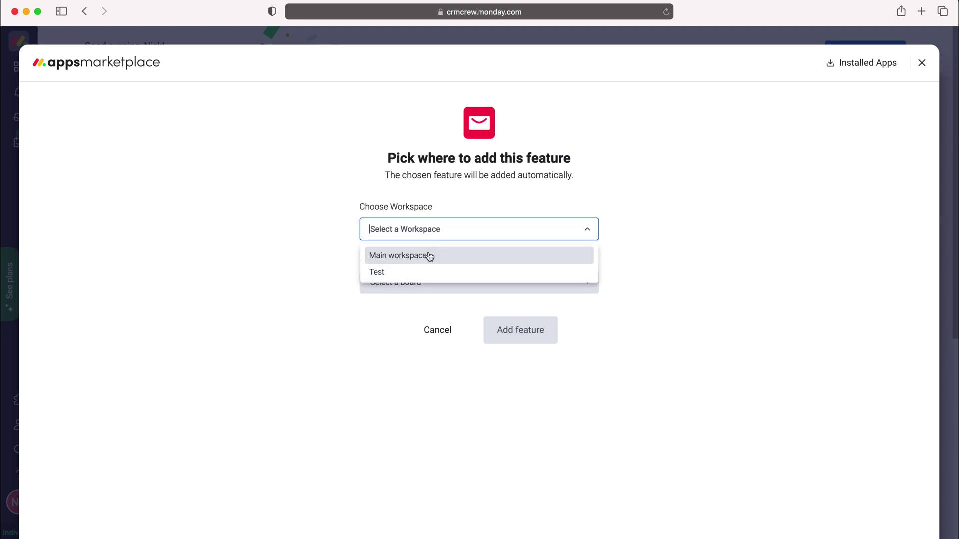
pyautogui.click(427, 255)
pyautogui.click(425, 290)
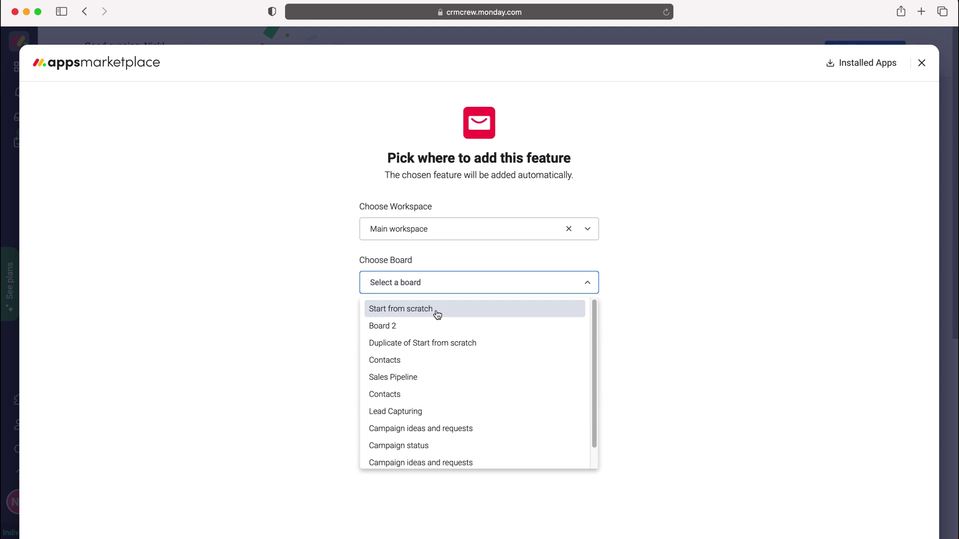
pyautogui.click(437, 314)
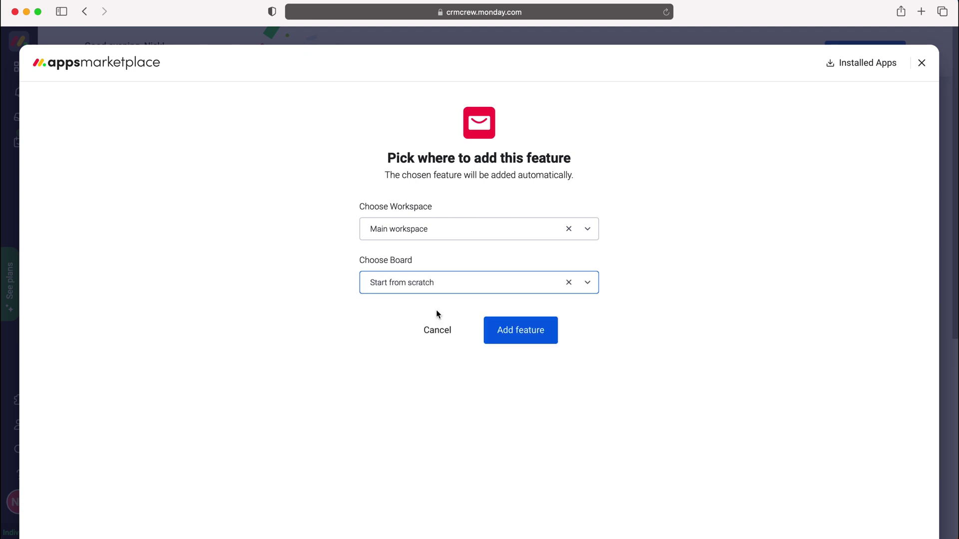
pyautogui.click(531, 335)
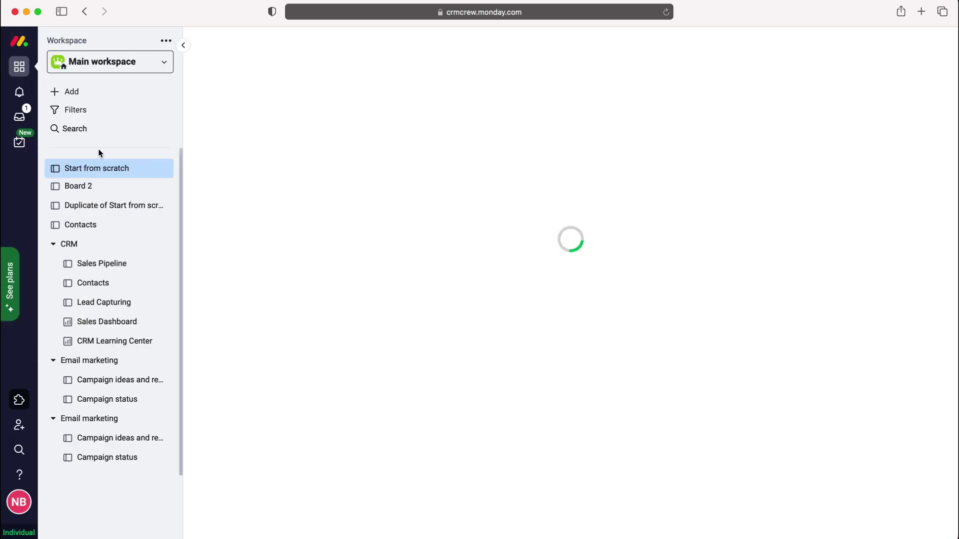
# - Go to the Start from scratch board, close Item 4's panel and open Item 5
pyautogui.click(91, 169)
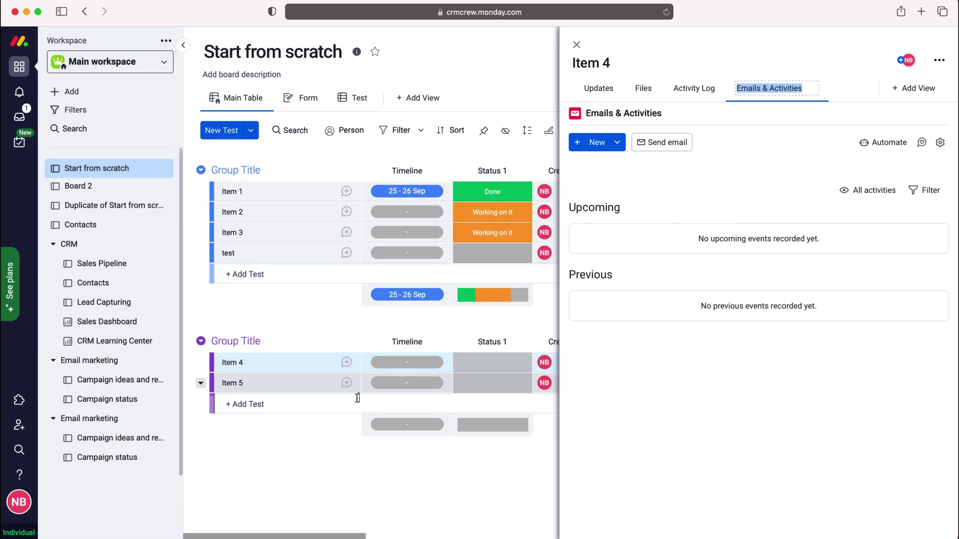
pyautogui.click(576, 45)
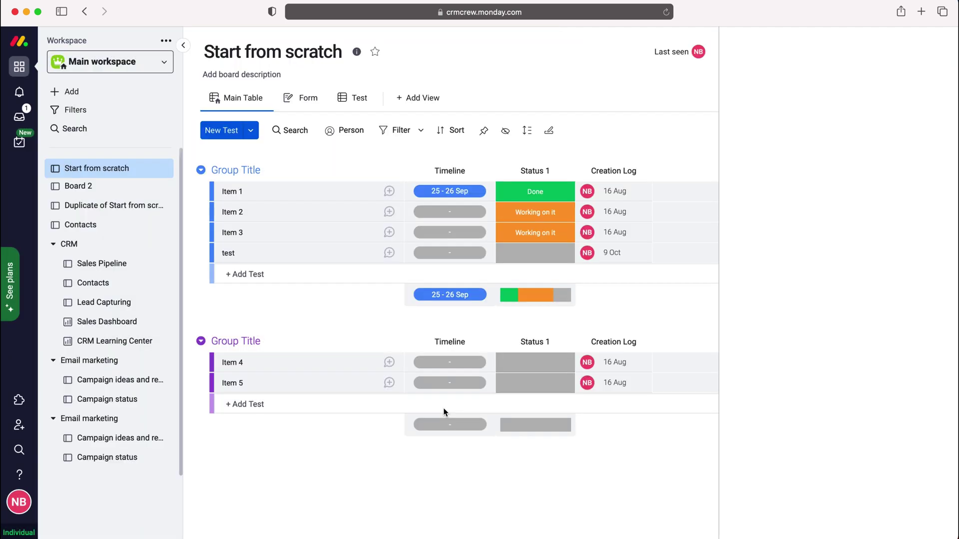
pyautogui.click(288, 389)
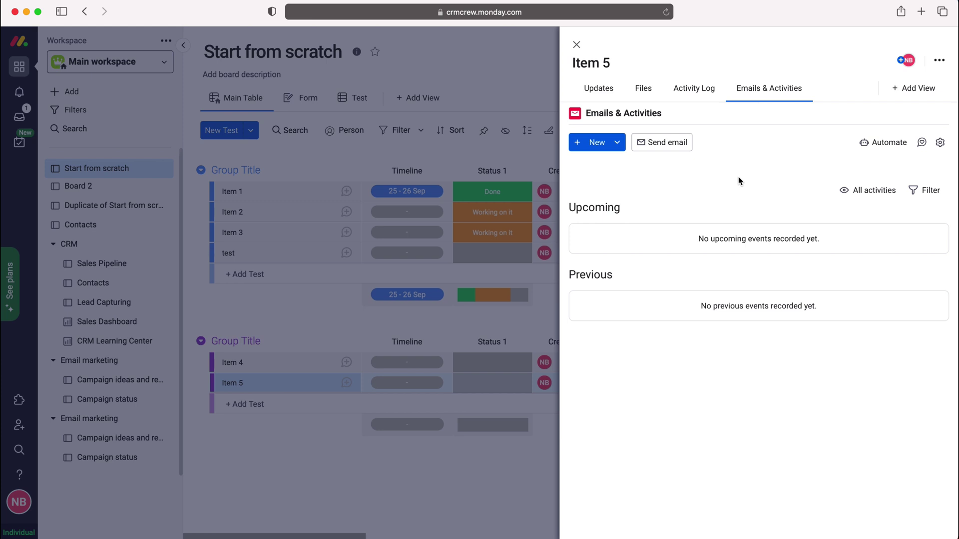
# - Choose Gmail as Item 5's email provider and start its Google sign-in
pyautogui.click(668, 150)
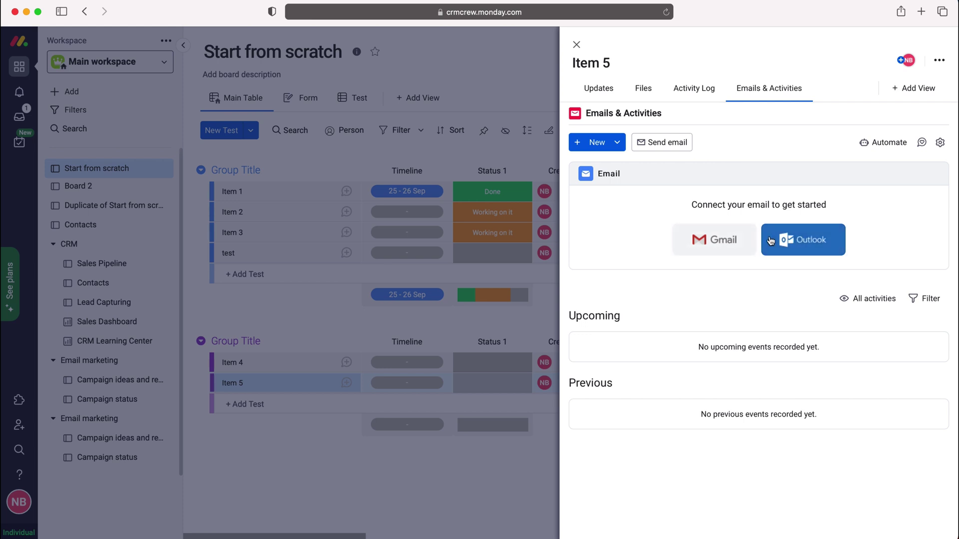
pyautogui.click(731, 248)
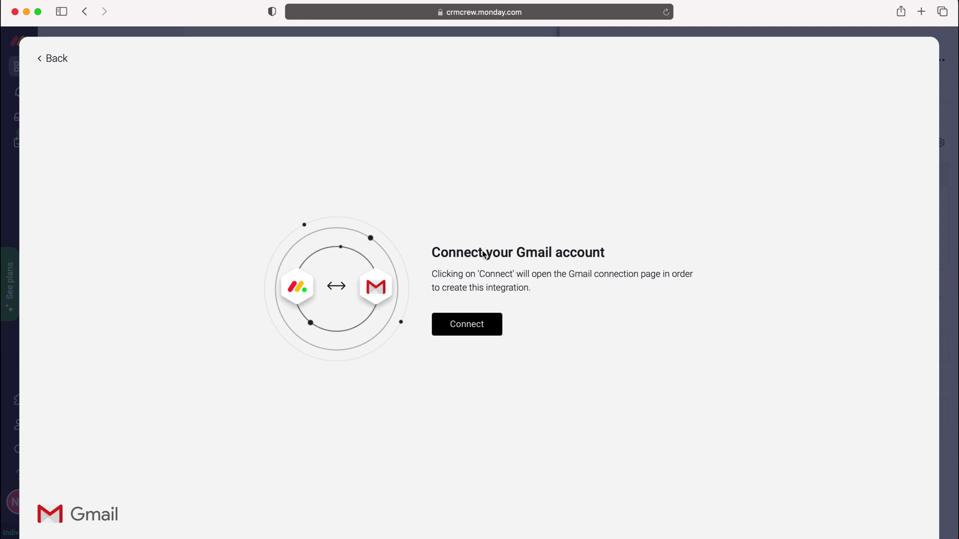
pyautogui.click(474, 331)
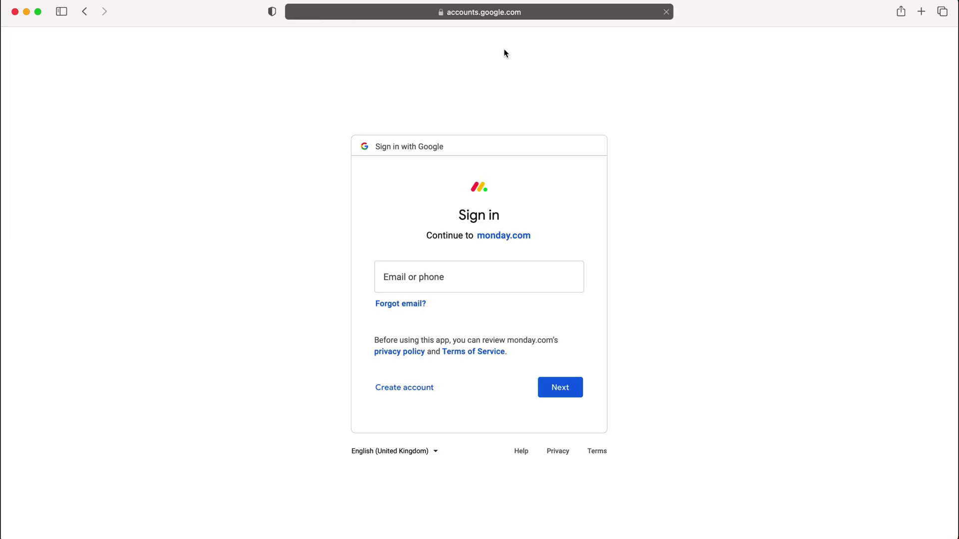
# - Sign in with the saved Google account e-mail and password, then allow monday.com Gmail access
pyautogui.click(421, 288)
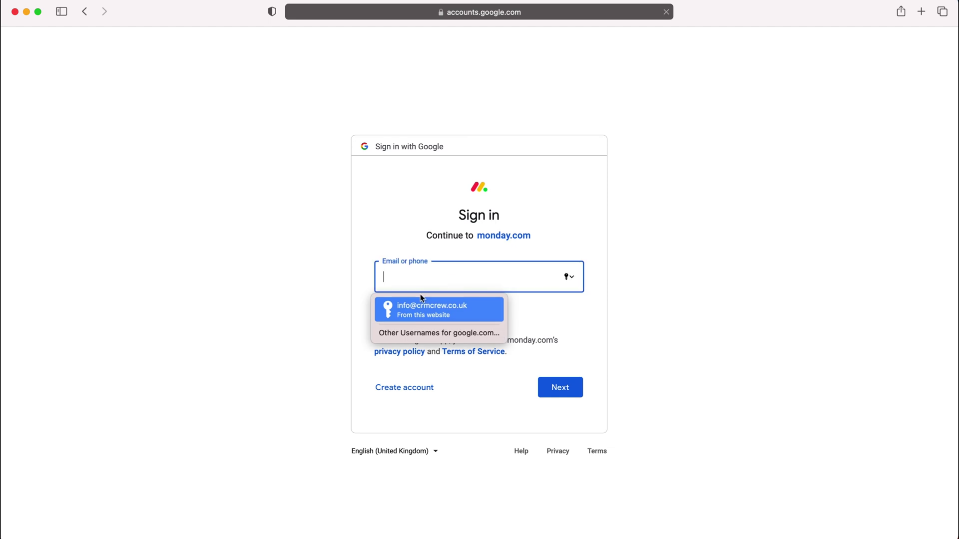
pyautogui.click(442, 308)
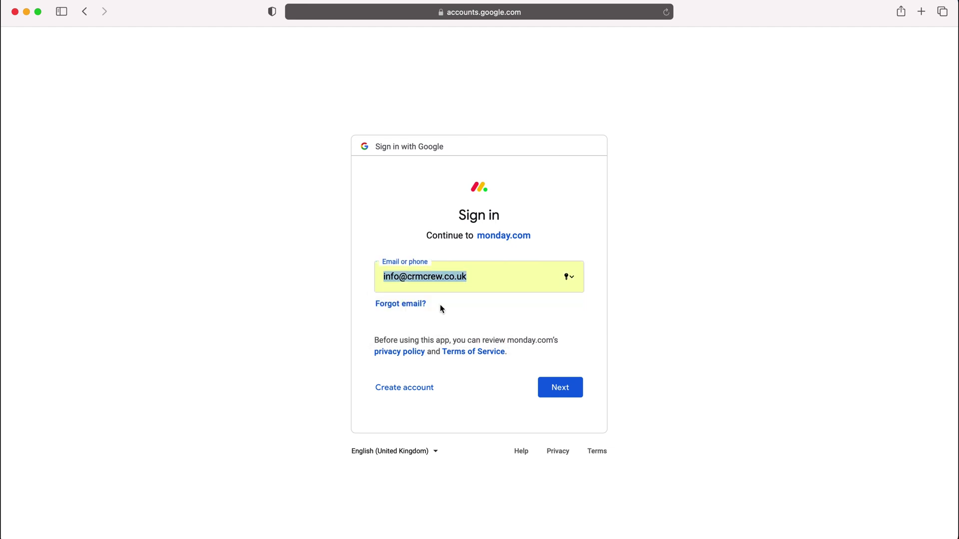
pyautogui.click(574, 393)
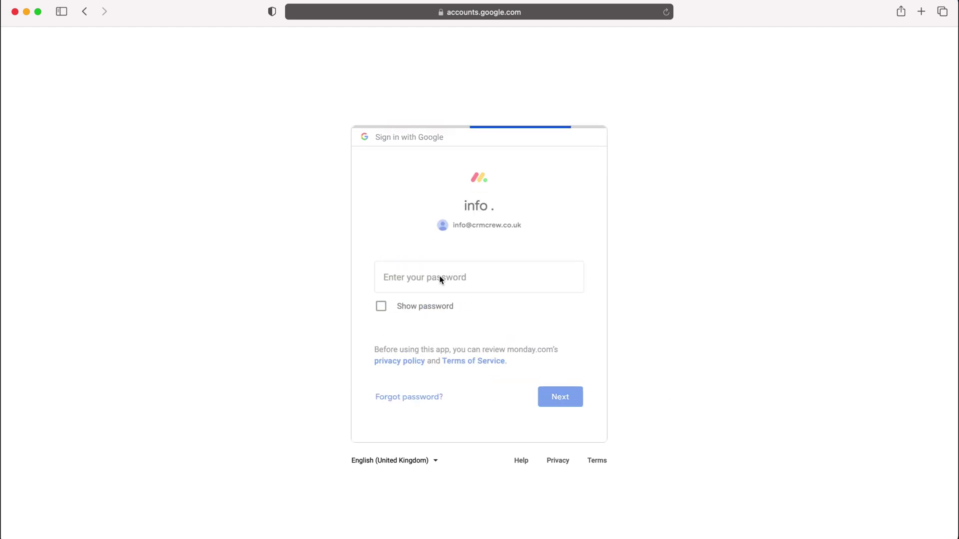
pyautogui.click(414, 314)
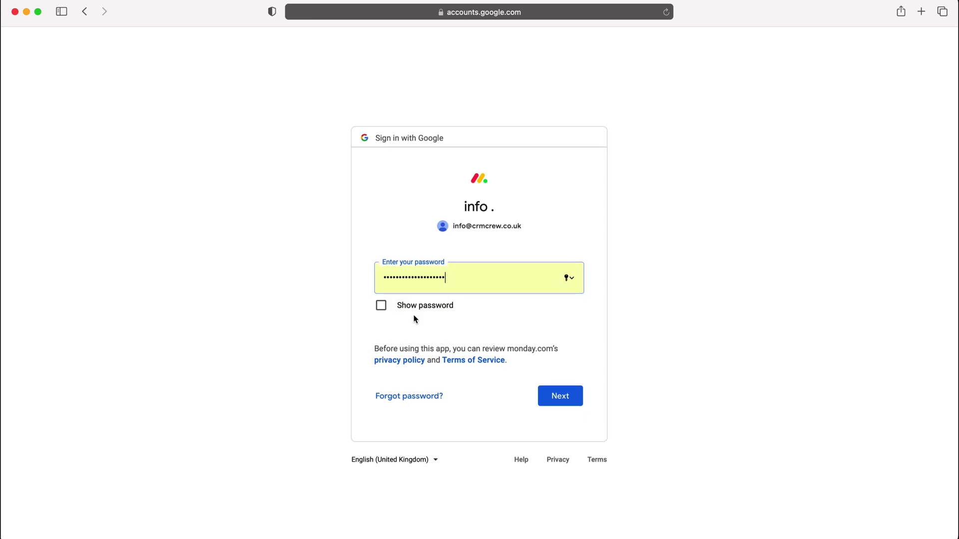
pyautogui.click(569, 402)
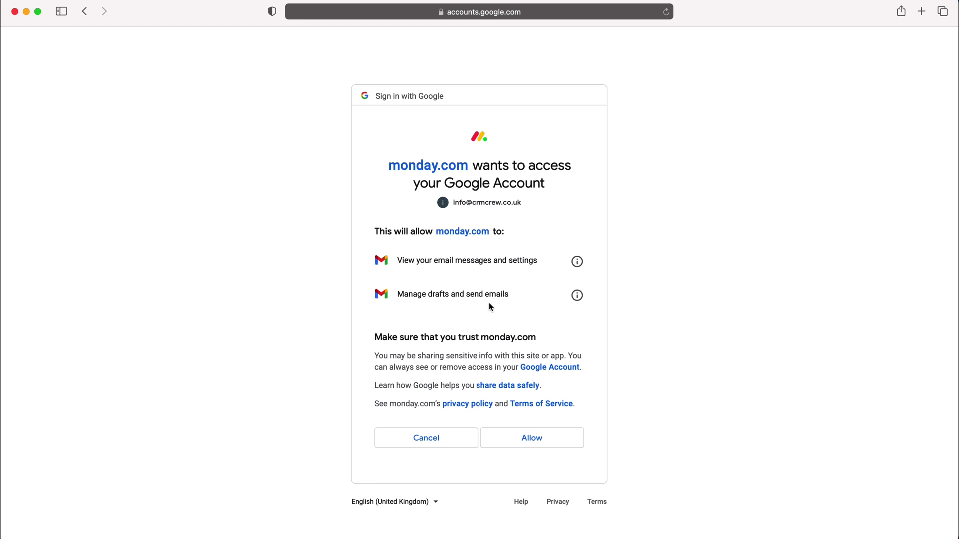
pyautogui.click(502, 440)
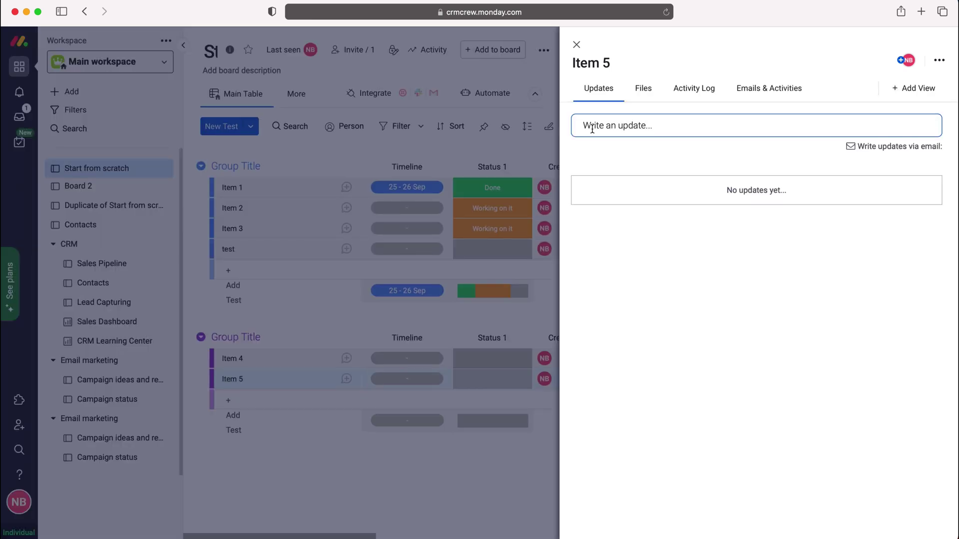
# - Connect the signed-in Gmail account in Item 5's Emails & Activities and begin a new email
pyautogui.click(766, 93)
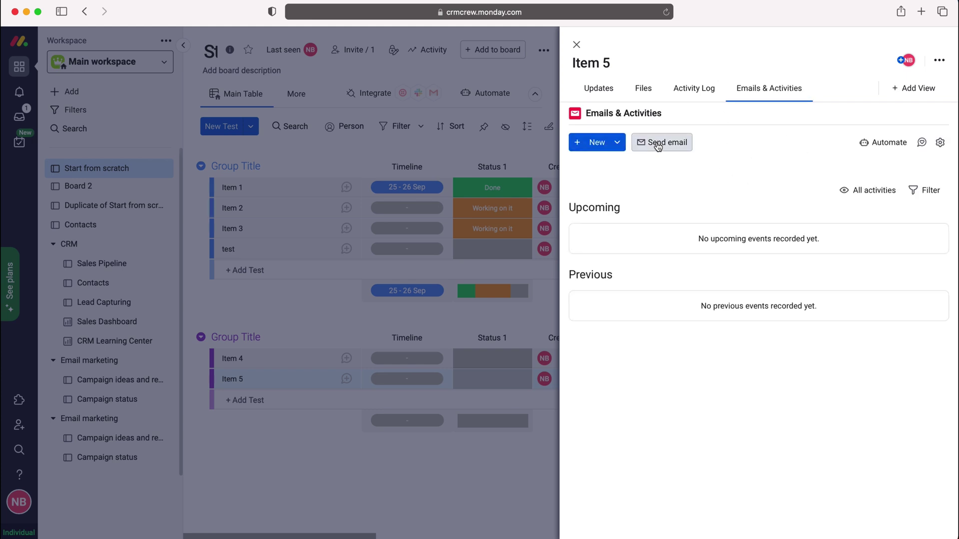
pyautogui.click(659, 145)
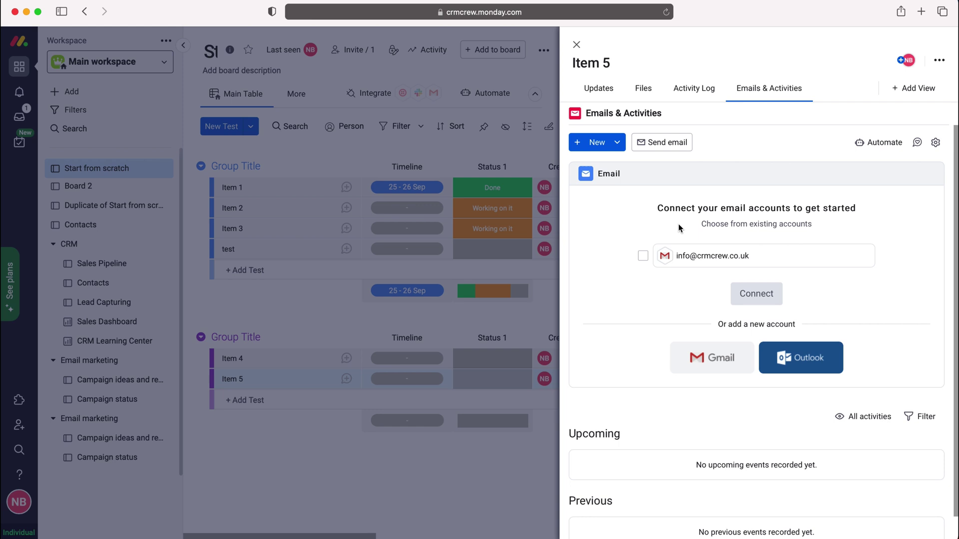
pyautogui.click(643, 256)
pyautogui.click(769, 298)
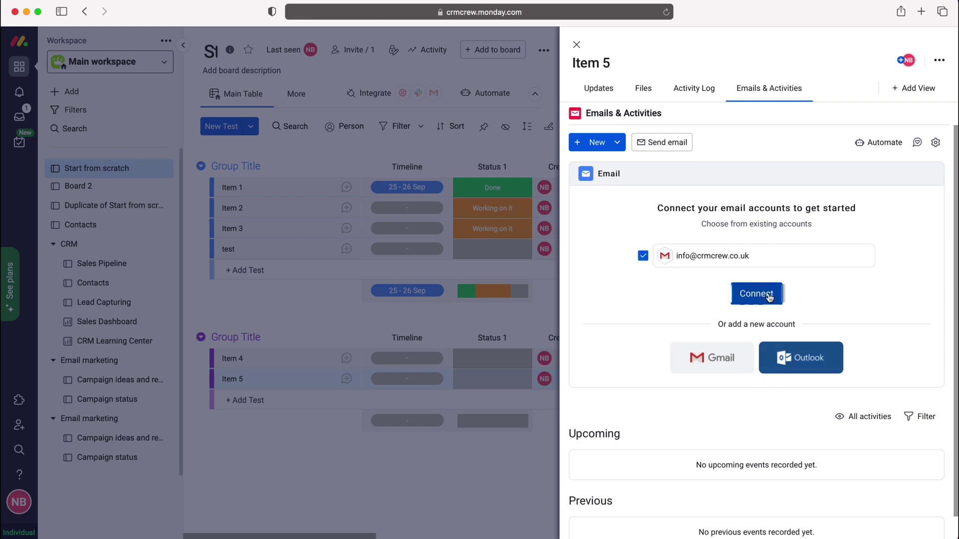
pyautogui.click(619, 215)
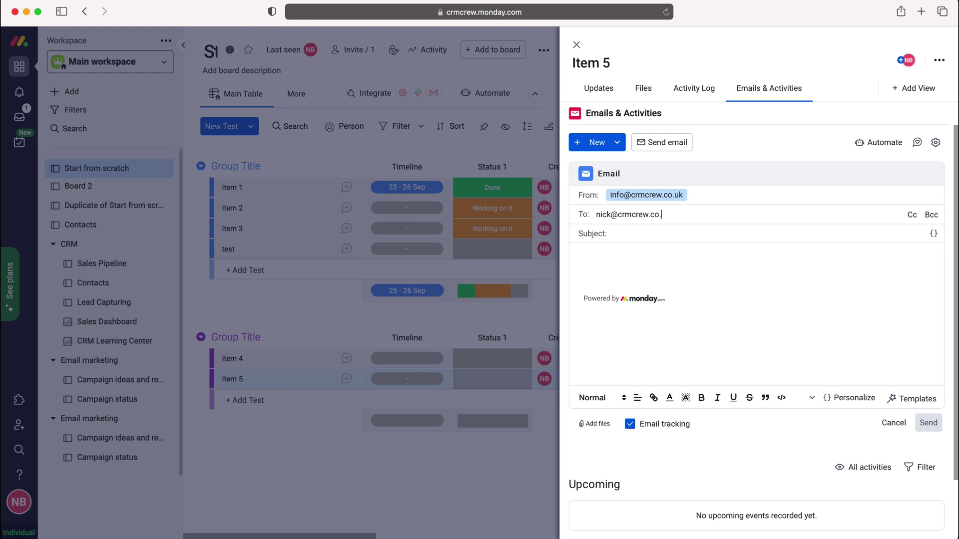
# - Send the email from Item 5 with the subject 'Test'
pyautogui.press('Tab')
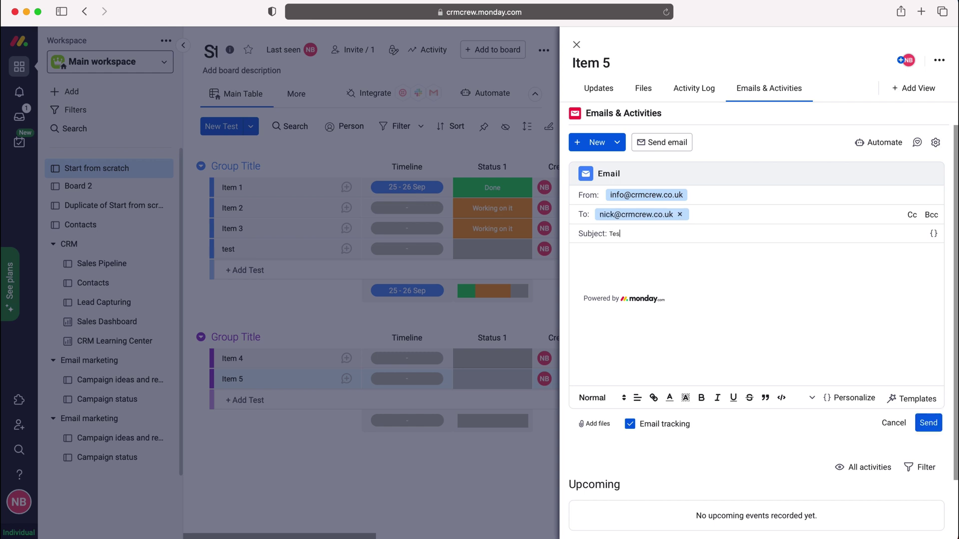
pyautogui.write('Test')
pyautogui.scroll(-3, 741, 360)
pyautogui.scroll(3, 708, 355)
pyautogui.click(929, 424)
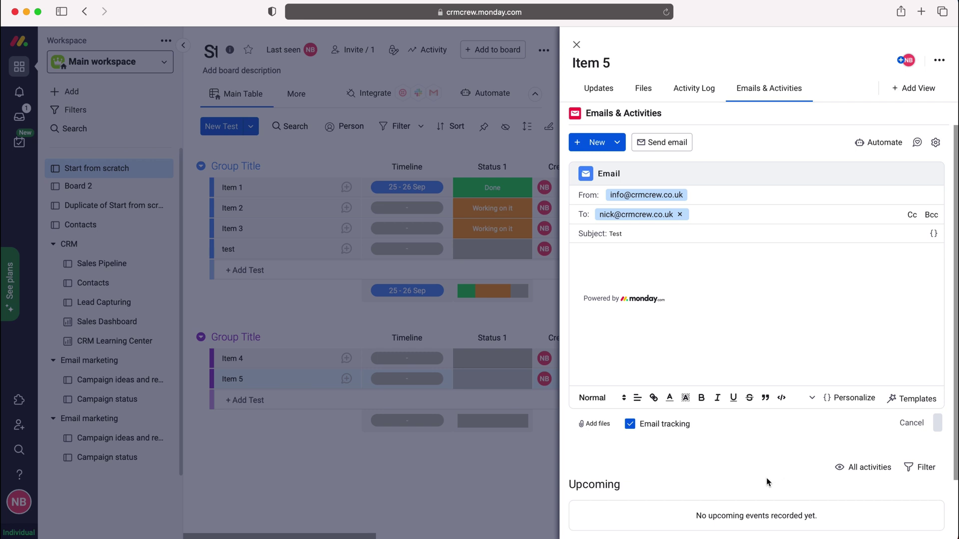